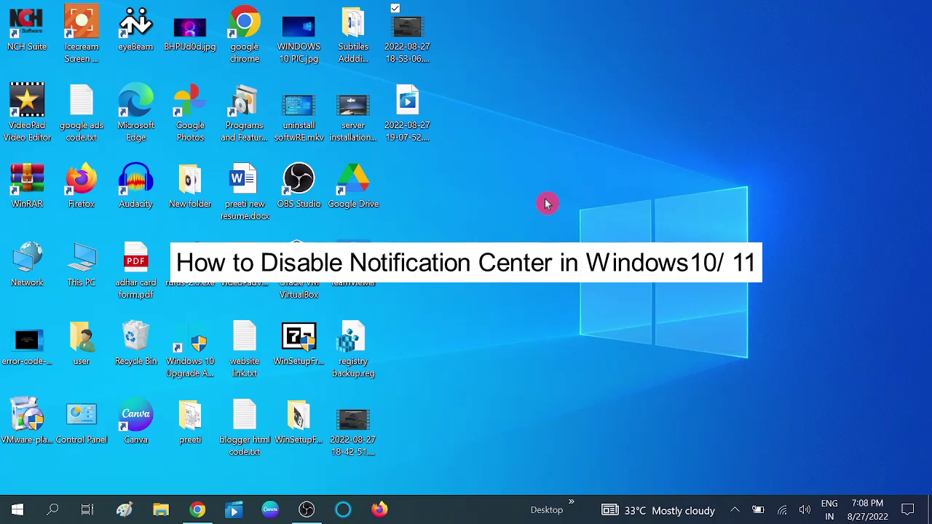
Open the Action Center to review its notifications, then close it
click(907, 509)
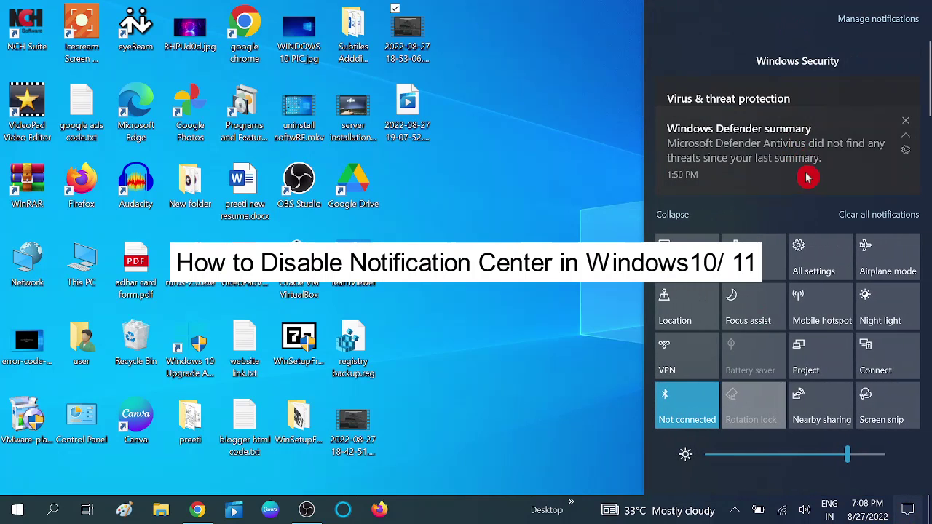
scroll(810, 161, down, 2)
scroll(811, 149, down, 3)
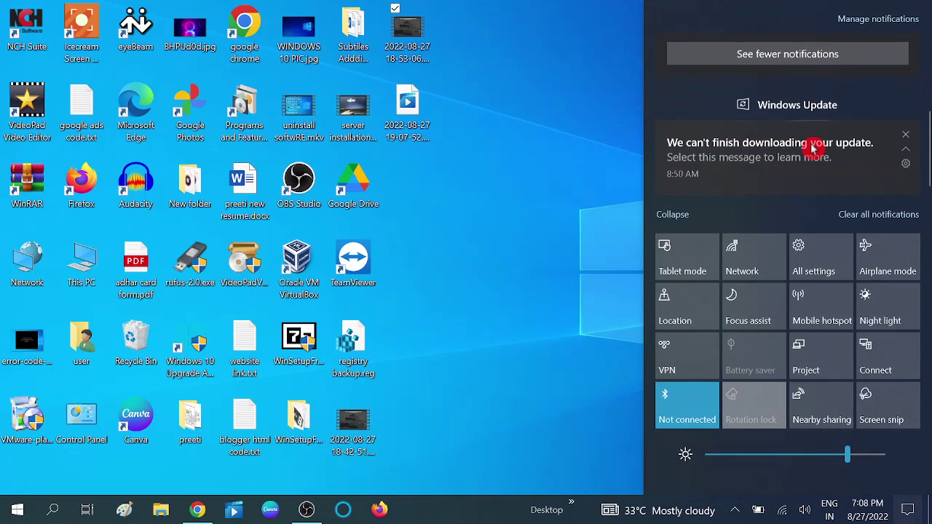
click(526, 252)
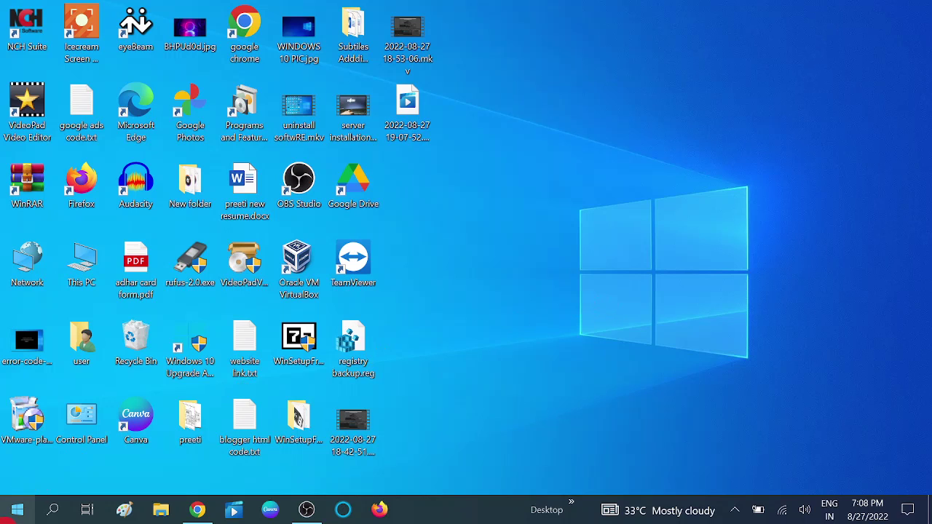
Search for 'edit group policy', then run gpedit.msc from the Run box
click(52, 512)
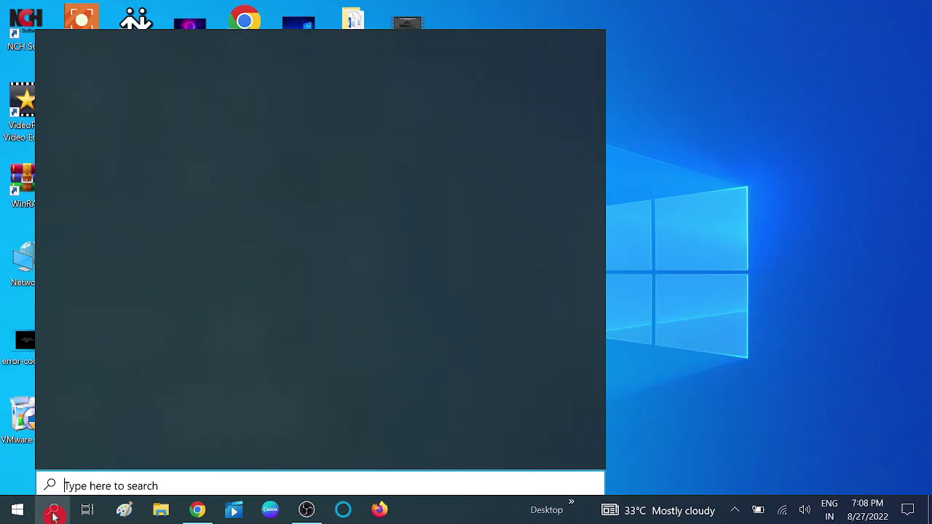
text(e)
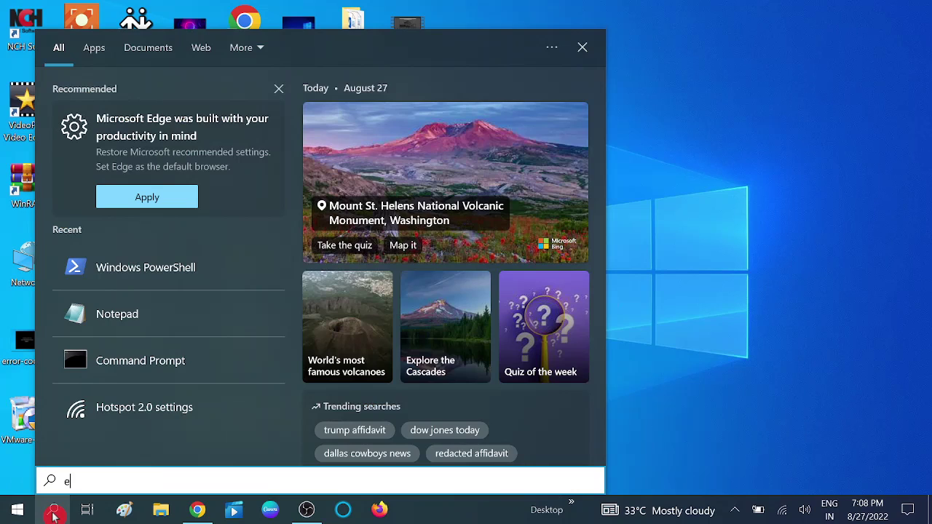
text(dit)
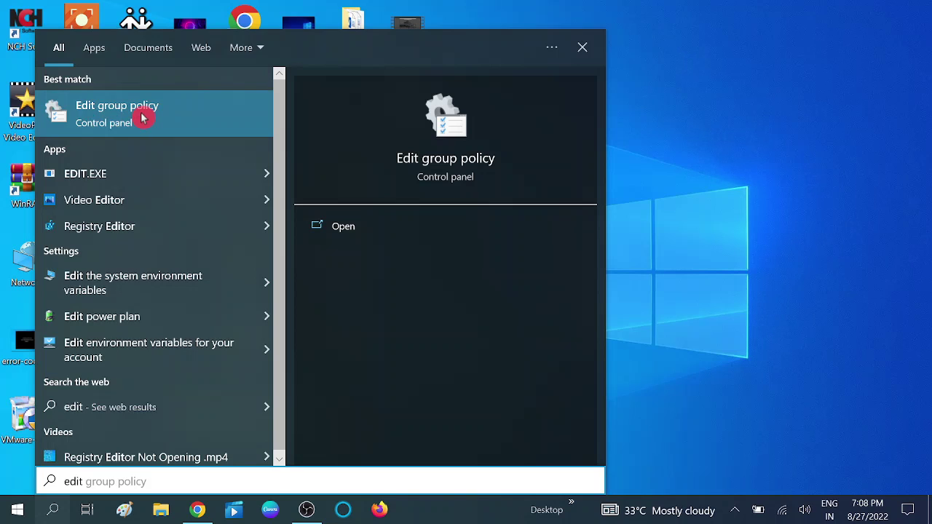
key(super+r)
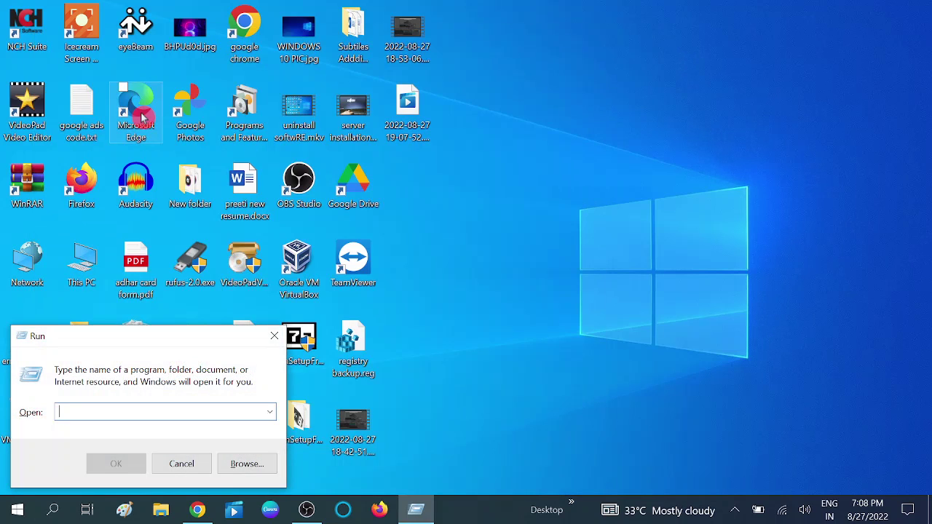
text(gpedit.msc)
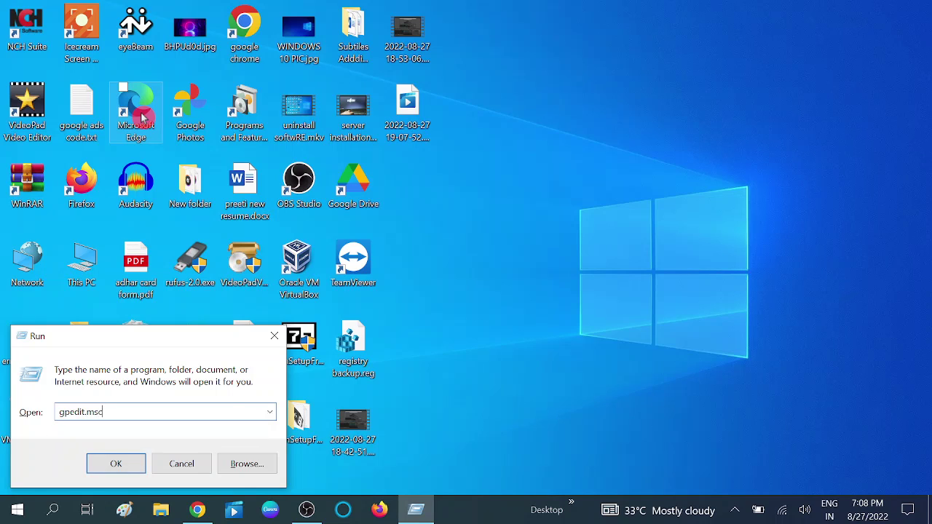
key(Return)
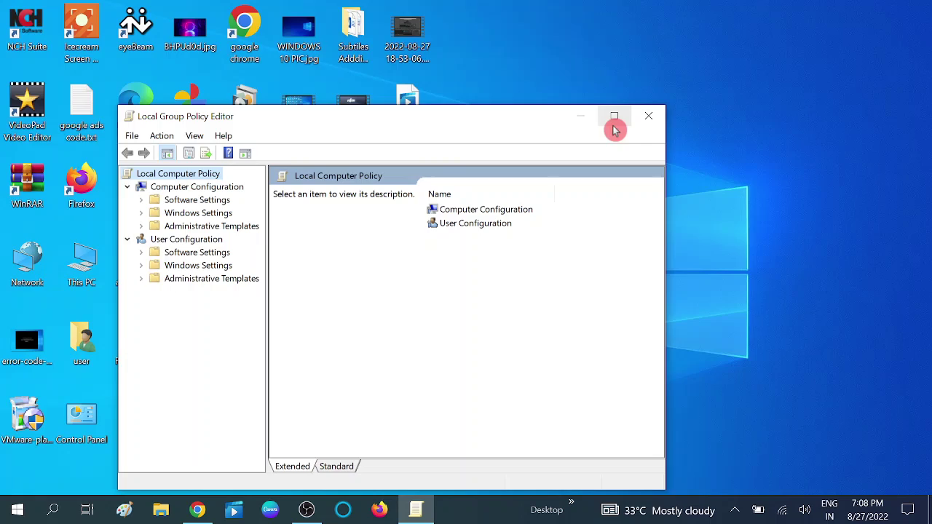
Maximize the editor and expand User Configuration > Administrative Templates > Start Menu and Taskbar
click(614, 117)
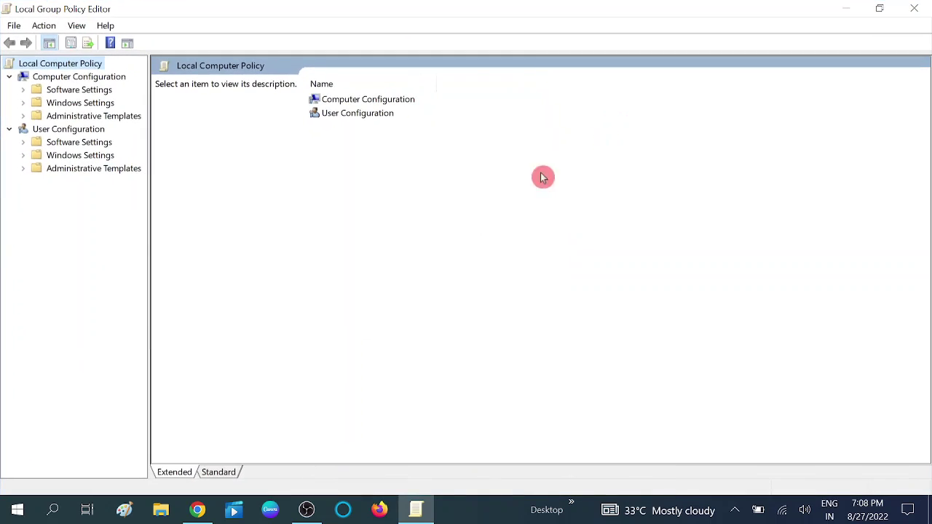
click(51, 131)
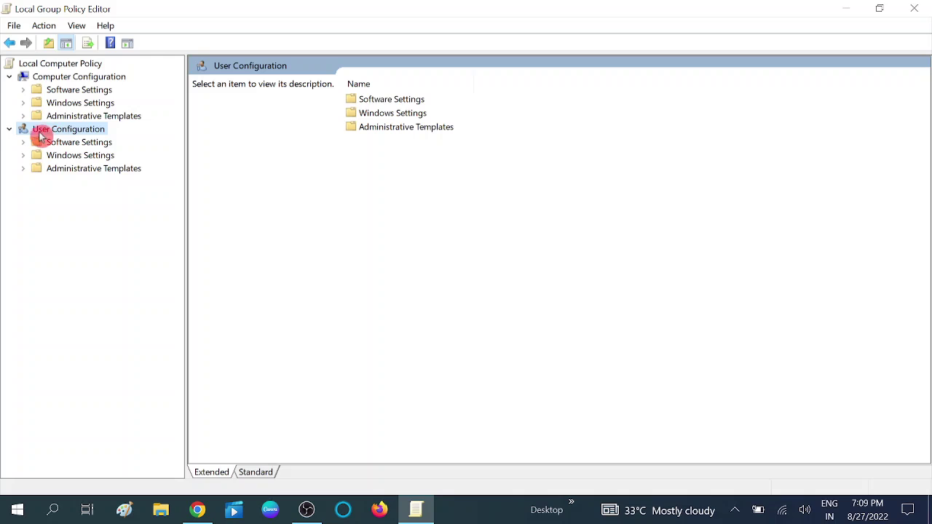
double_click(76, 172)
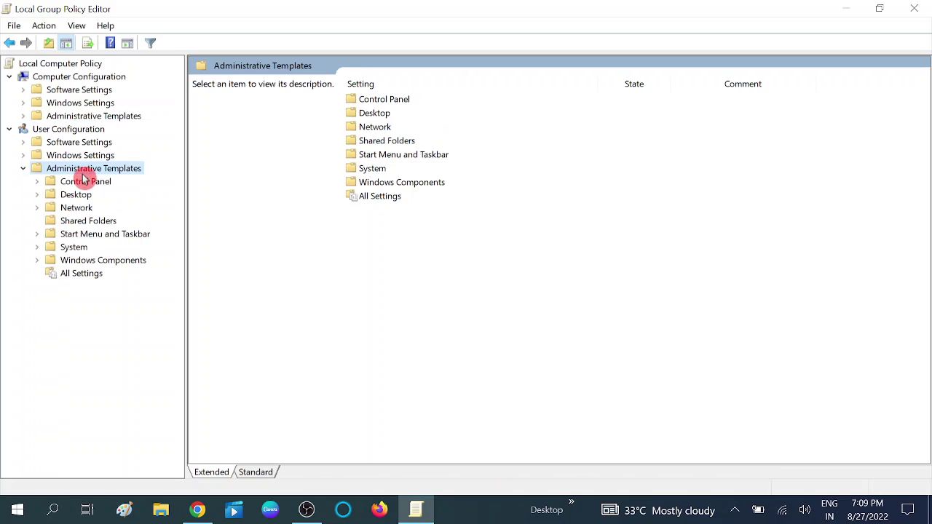
click(78, 234)
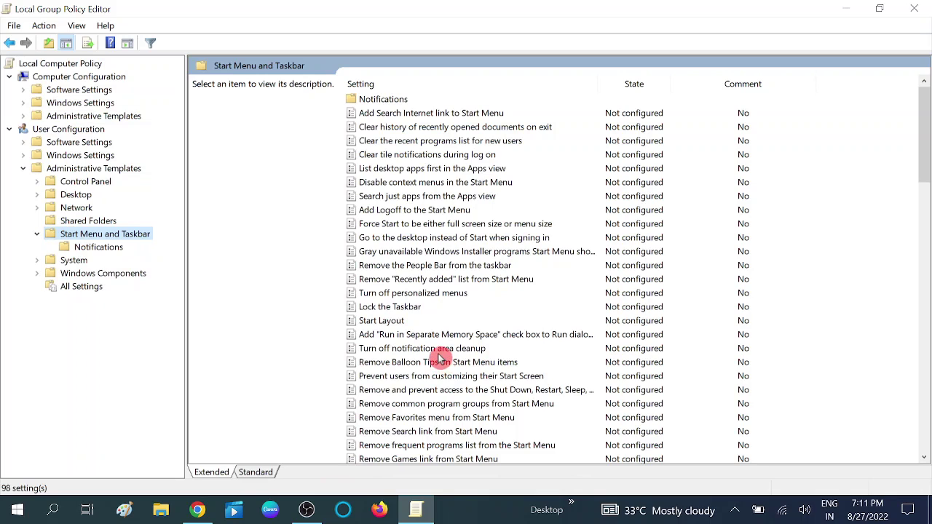
Browse the Start Menu and Taskbar policies and select Remove Notifications and Action Center
scroll(440, 358, down, 3)
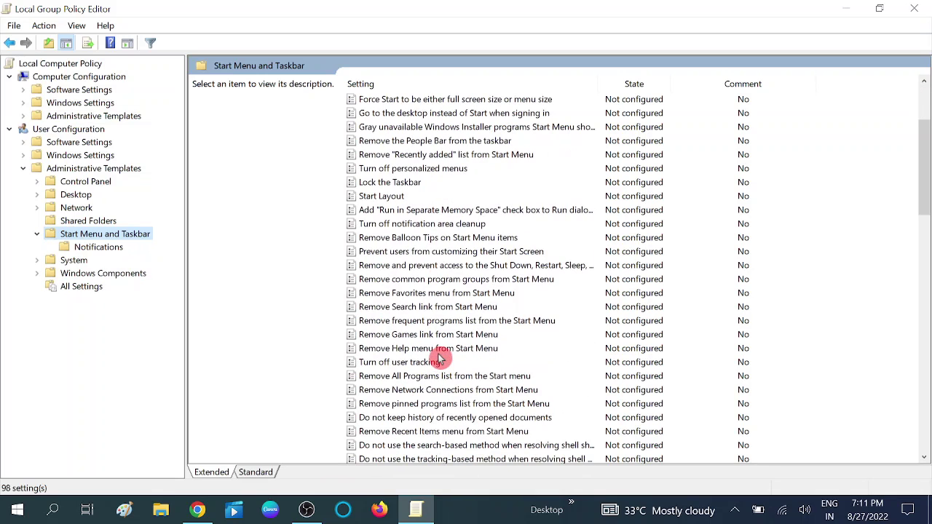
click(438, 353)
scroll(419, 313, down, 20)
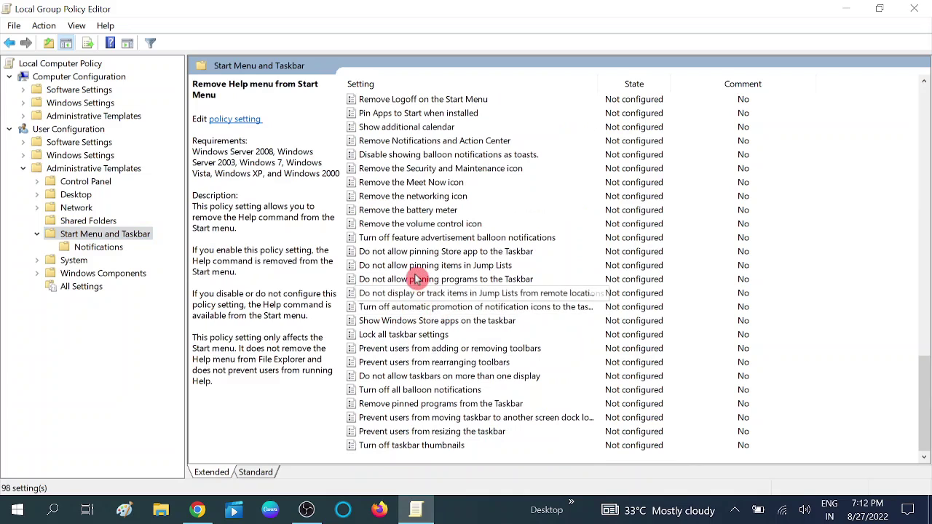
click(416, 182)
click(421, 142)
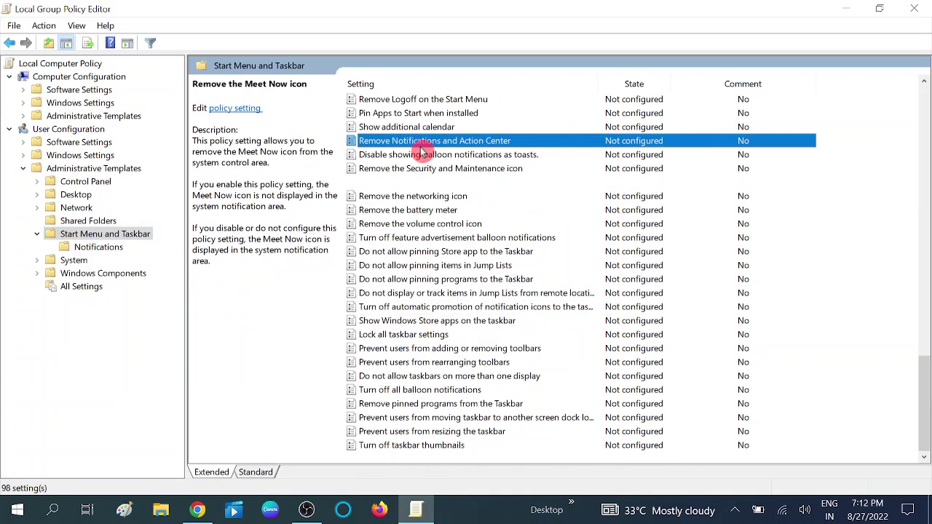
scroll(421, 150, up, 4)
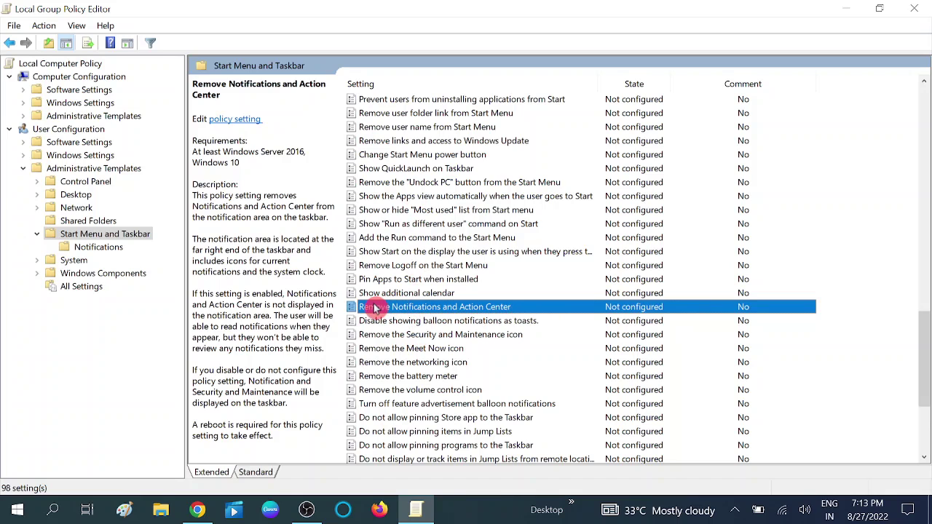
click(440, 298)
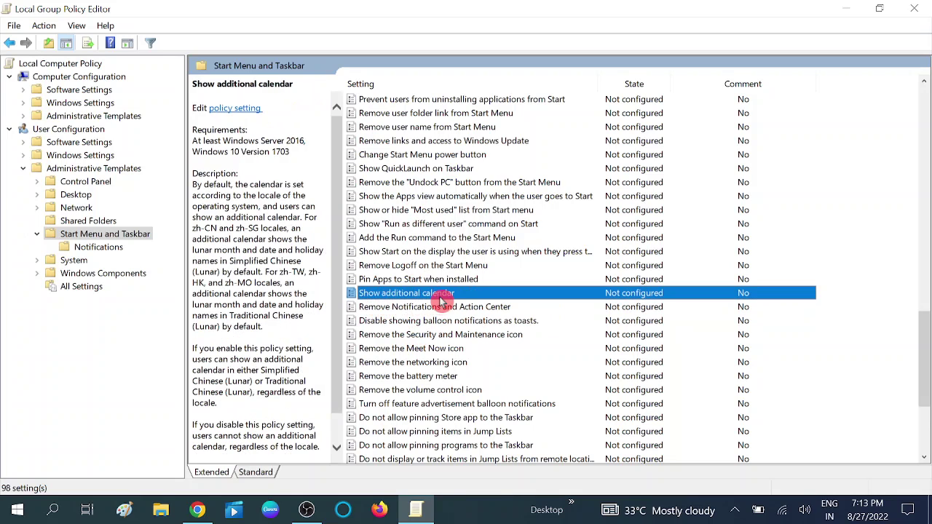
click(442, 310)
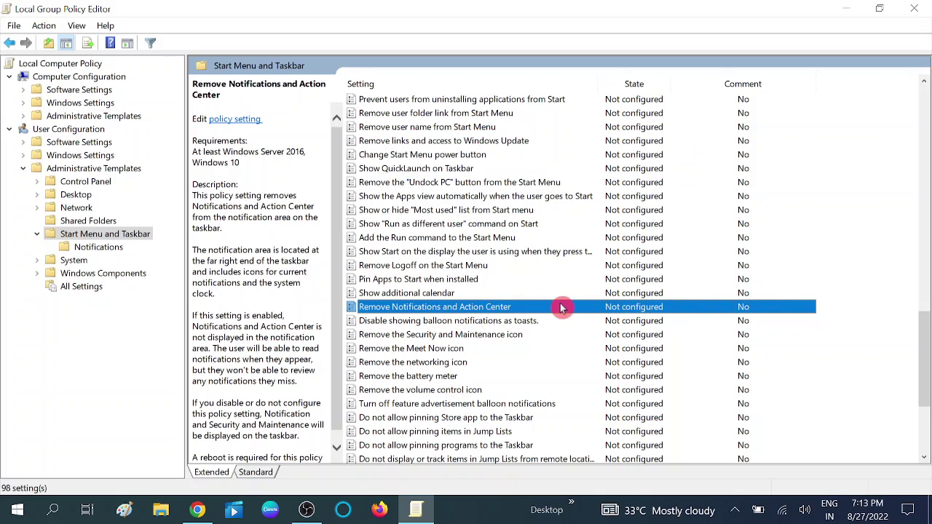
Open the Remove Notifications and Action Center settings, set it to Enabled and apply
double_click(470, 310)
drag(326, 79, 361, 50)
drag(327, 227, 386, 273)
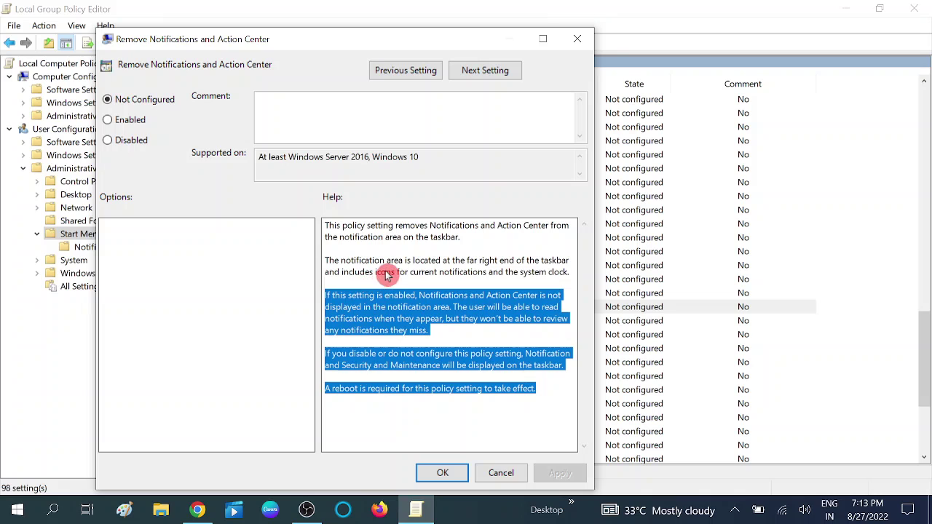
click(385, 273)
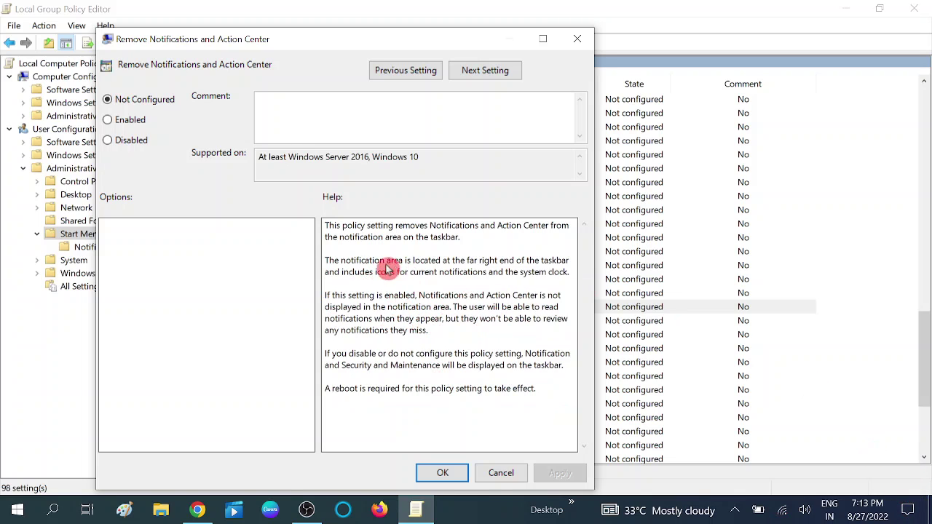
click(125, 126)
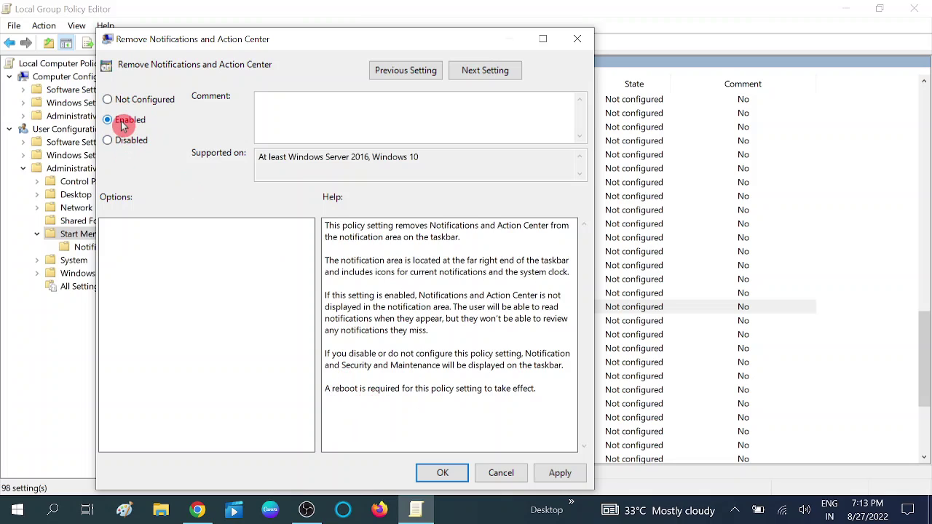
click(559, 472)
Confirm the Enabled setting with OK and reselect Remove Notifications and Action Center
click(442, 474)
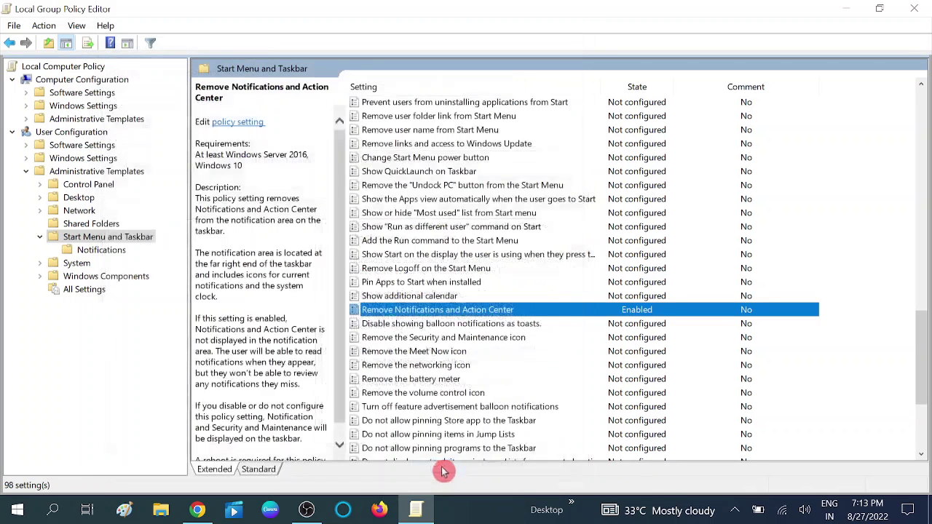
click(462, 323)
click(468, 311)
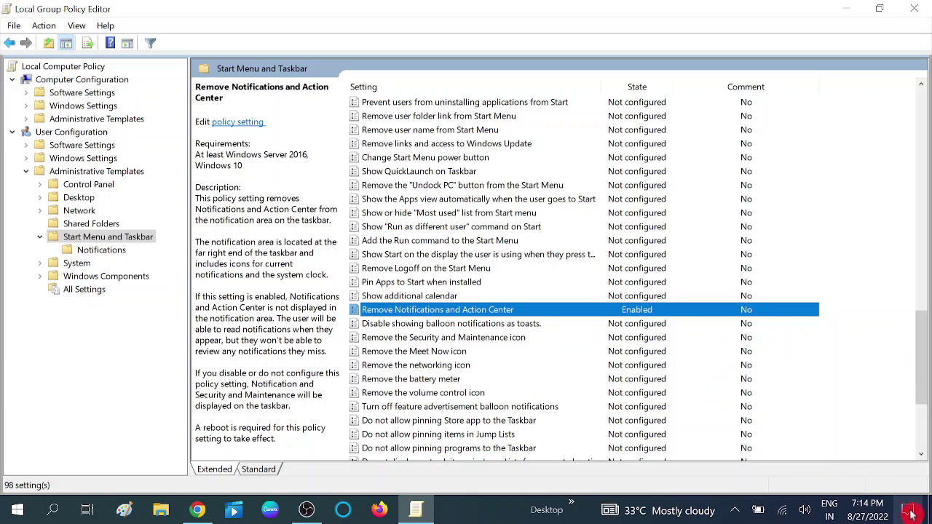
scroll(666, 321, down, 1)
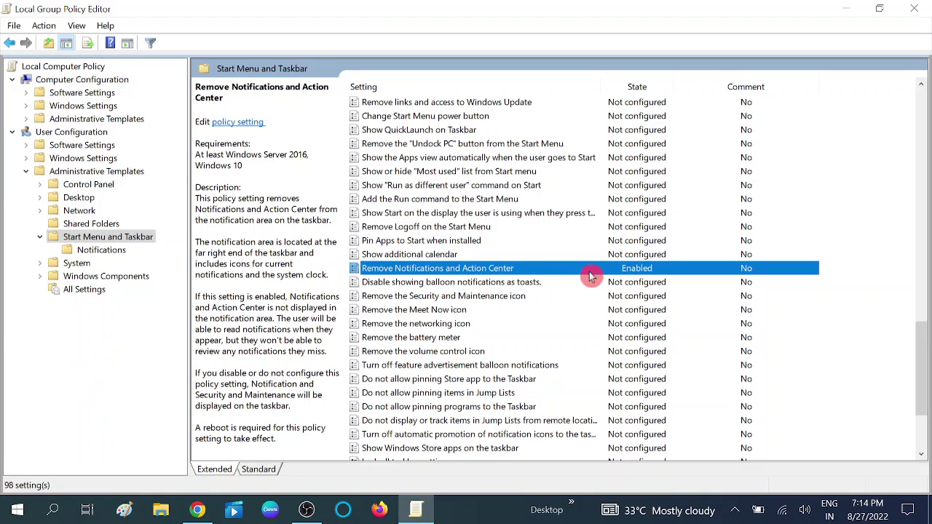
click(473, 283)
click(477, 269)
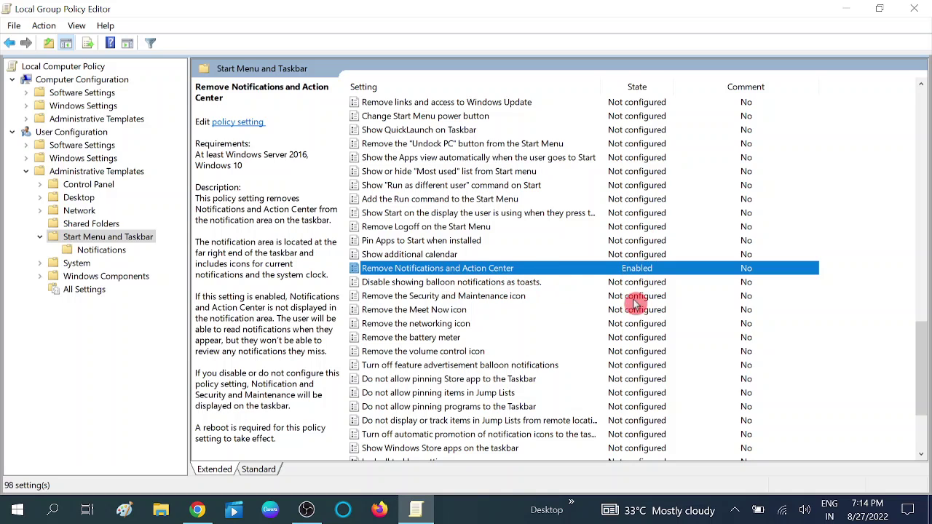
Set Remove Notifications and Action Center back to Not Configured, apply and confirm
double_click(486, 270)
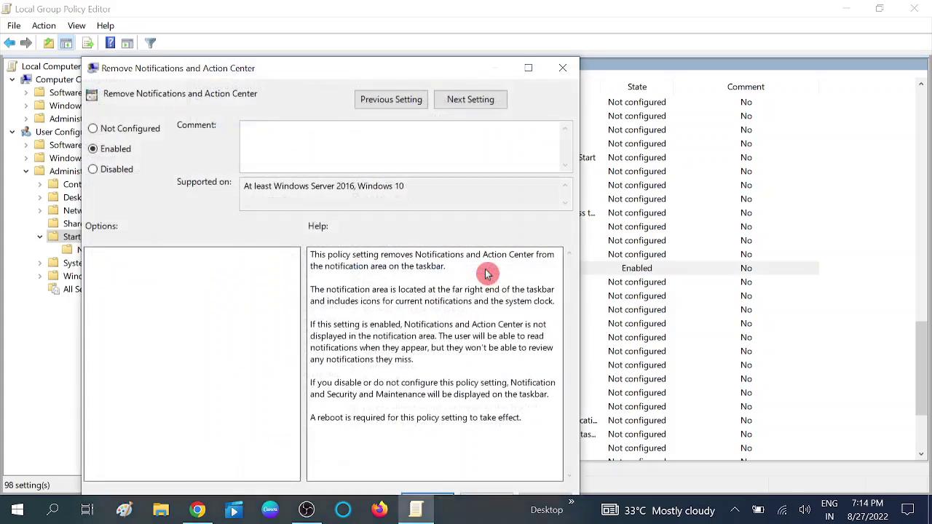
click(120, 137)
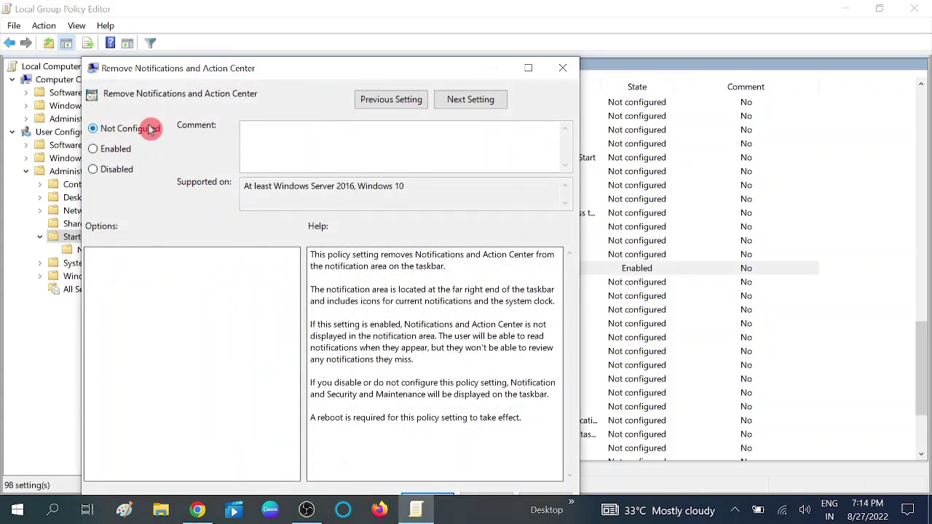
drag(375, 76, 357, 33)
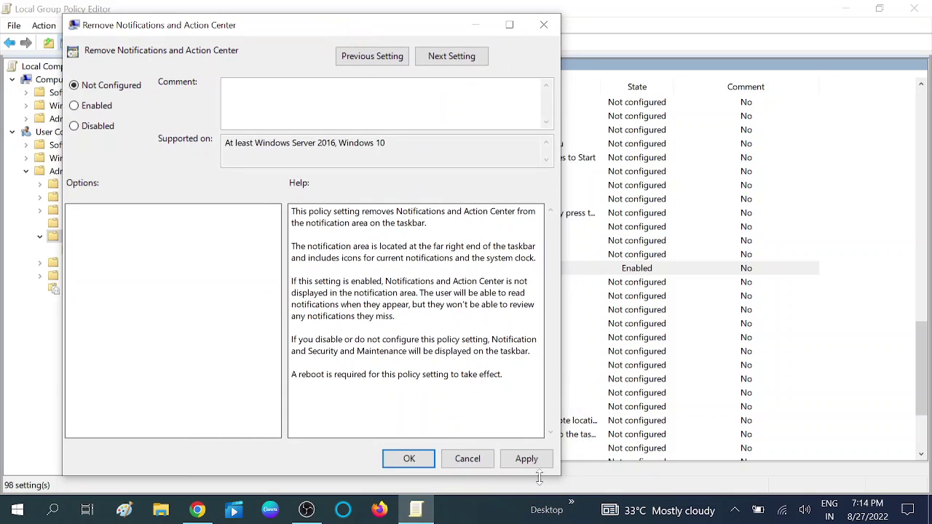
click(529, 458)
click(409, 461)
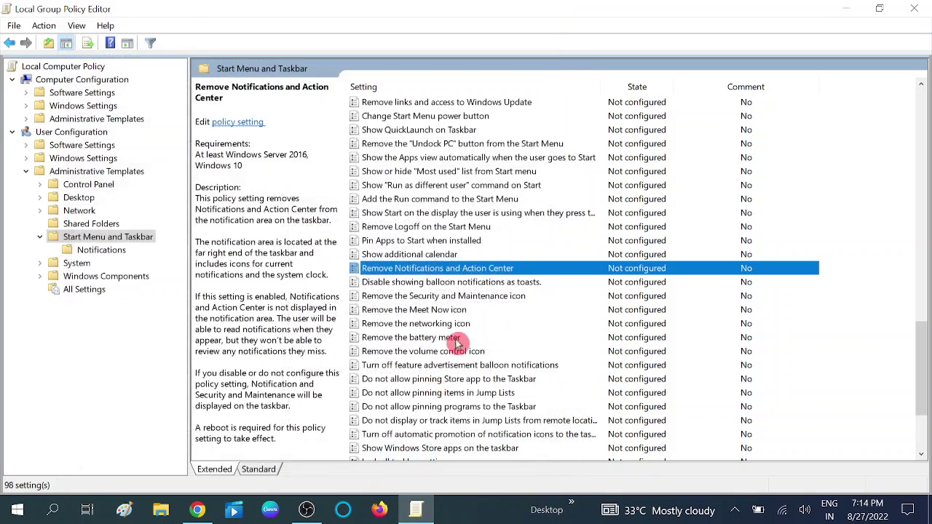
Check that the Action Center opens again, close it, and reselect the policy
click(463, 284)
click(908, 511)
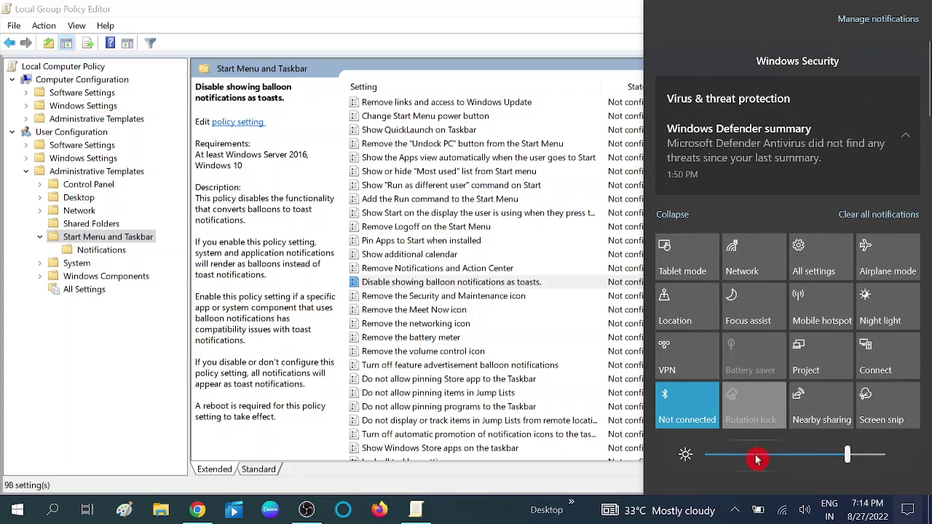
click(479, 301)
click(513, 284)
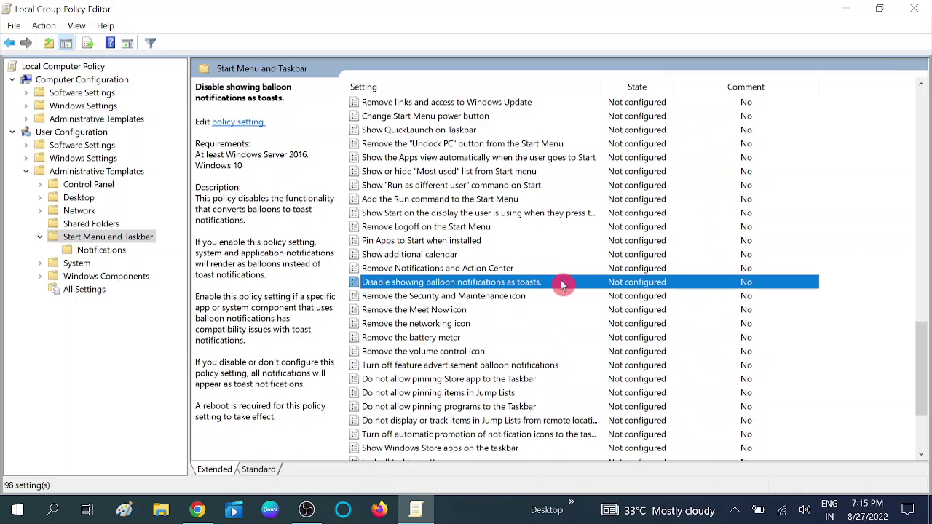
click(470, 271)
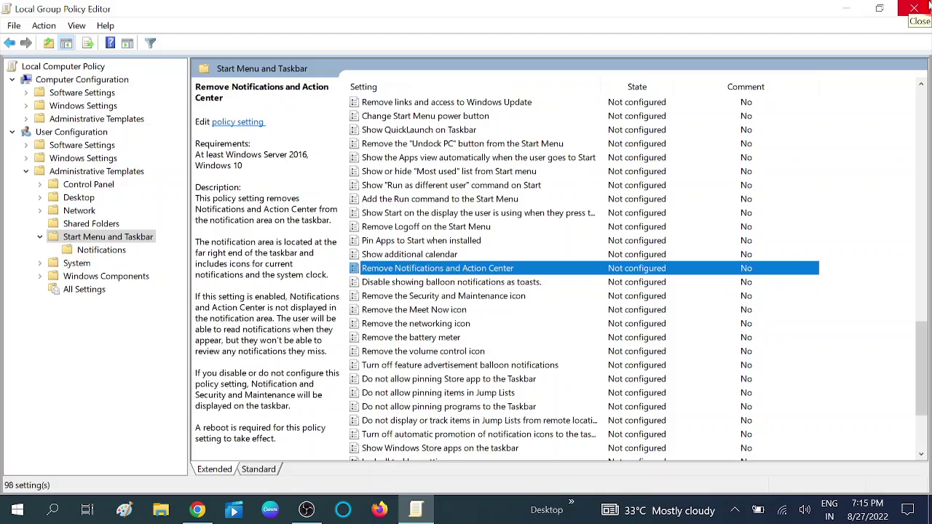
Close Group Policy Editor and launch regedit from the Run dialog
click(914, 8)
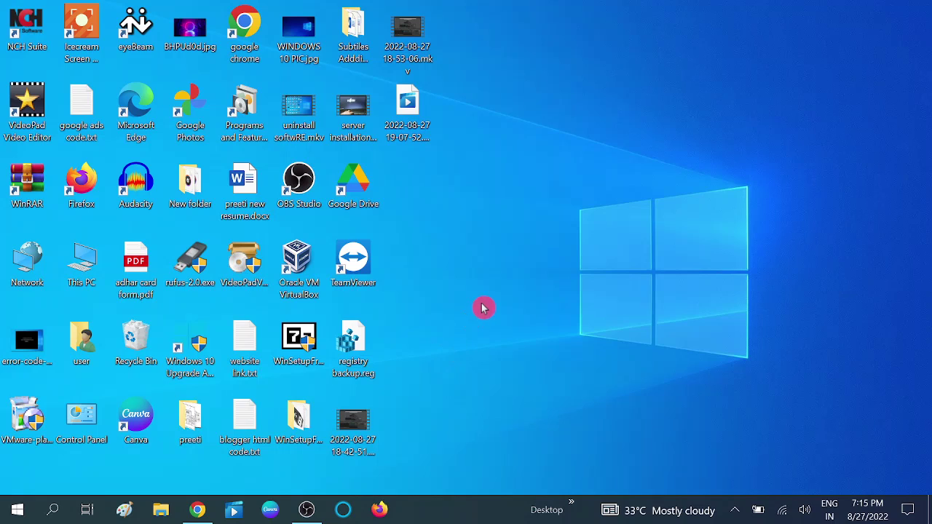
key(super+r)
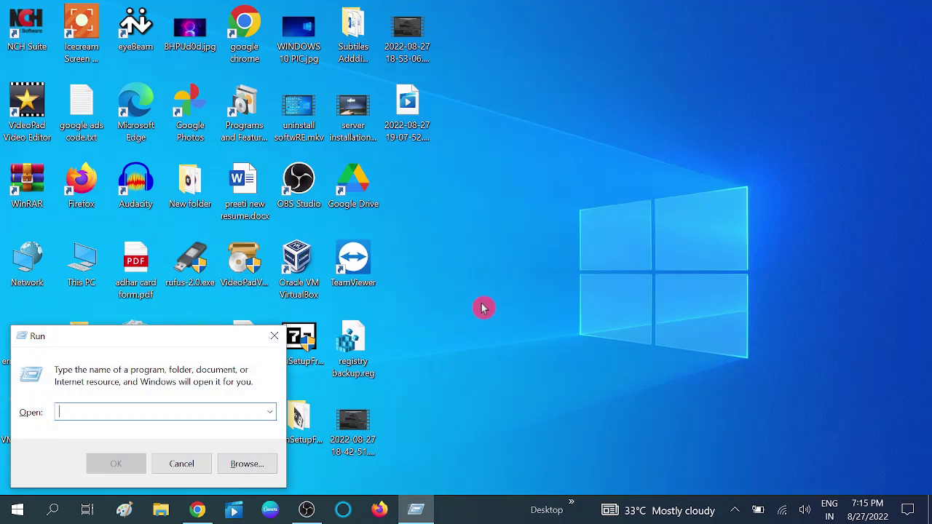
text(regedit)
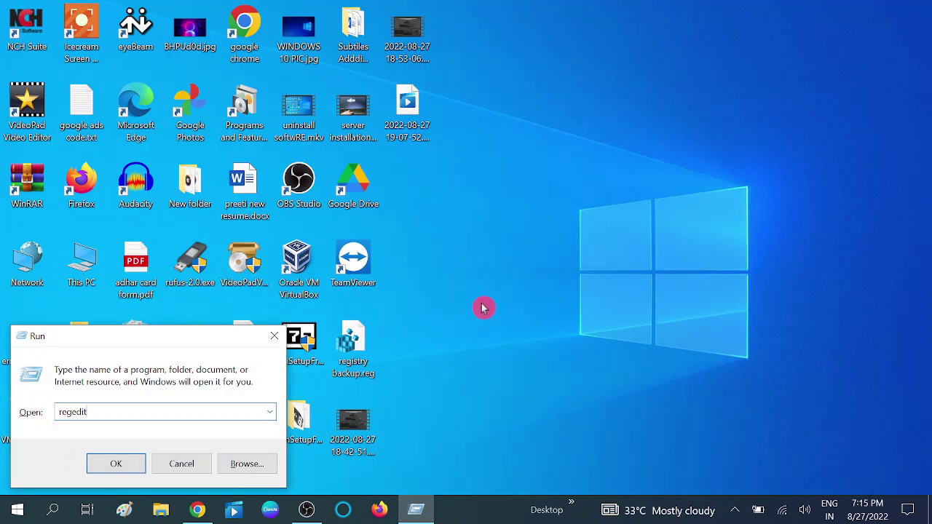
click(114, 464)
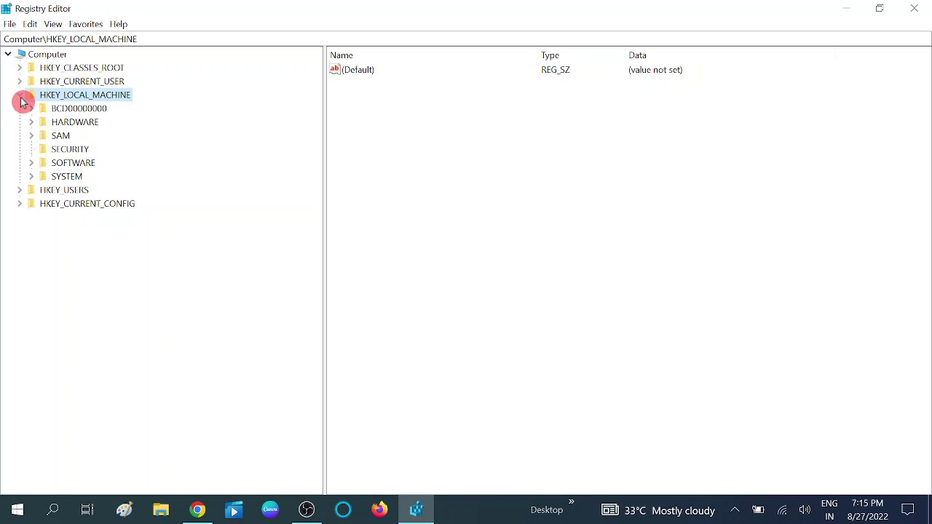
Navigate to HKEY_CURRENT_USER\SOFTWARE\Policies\Microsoft and expand its Windows key
click(21, 96)
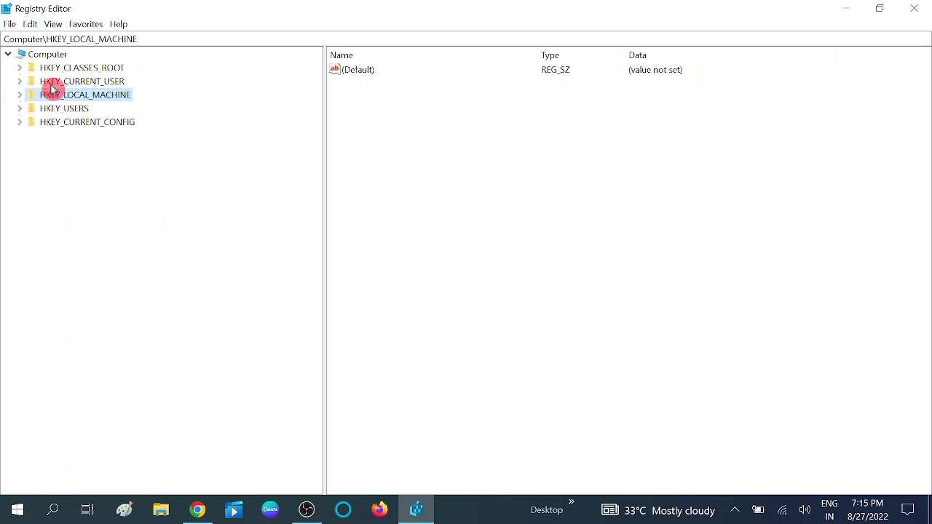
double_click(90, 82)
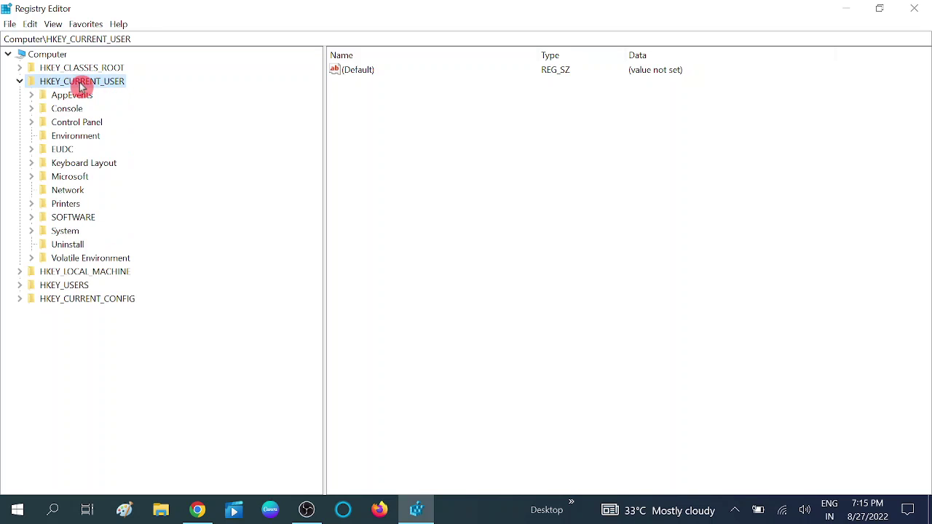
double_click(67, 223)
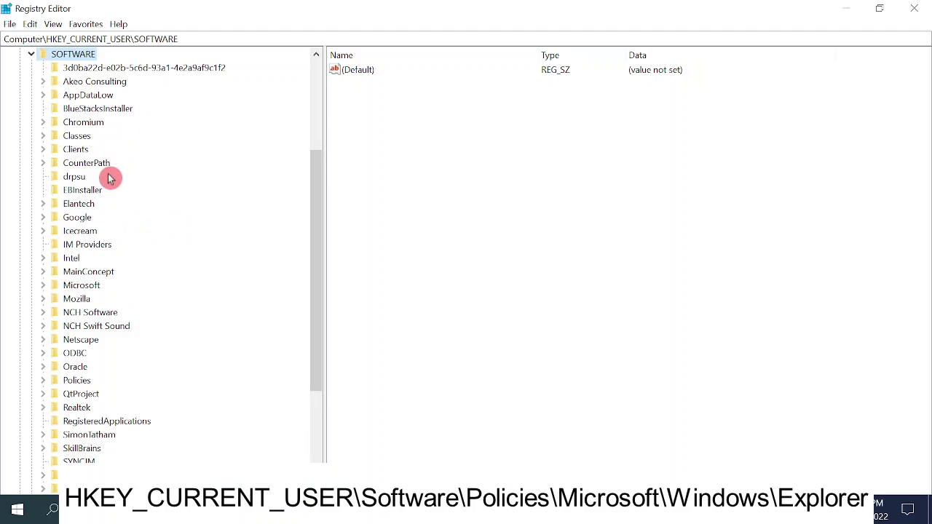
scroll(110, 178, down, 1)
scroll(110, 178, down, 3)
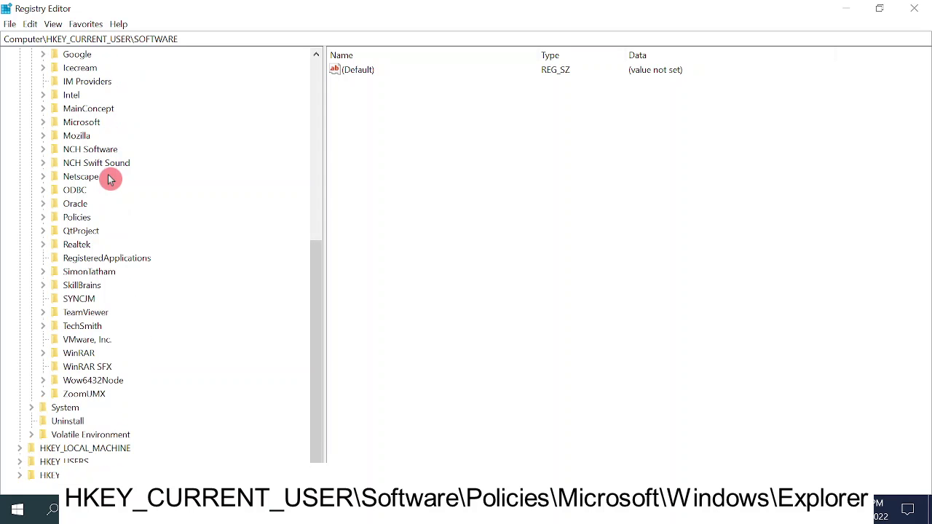
click(77, 222)
double_click(77, 222)
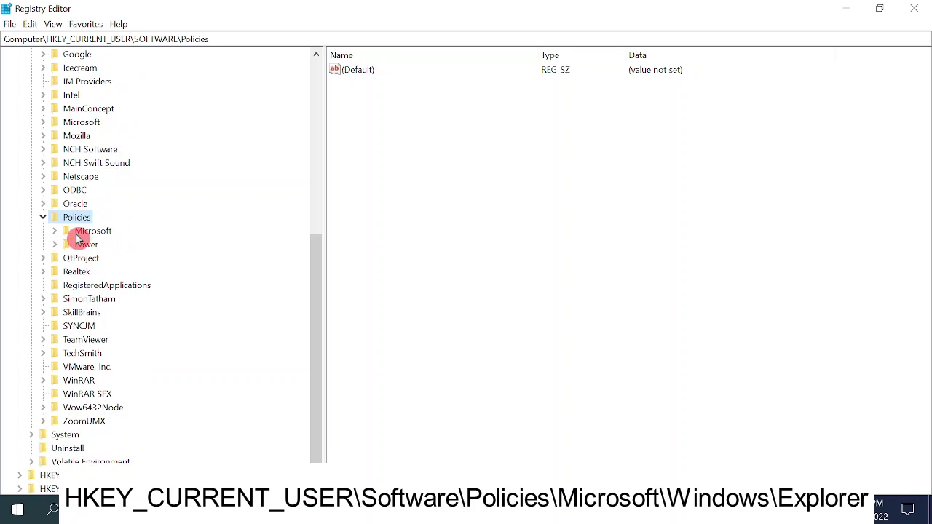
double_click(85, 234)
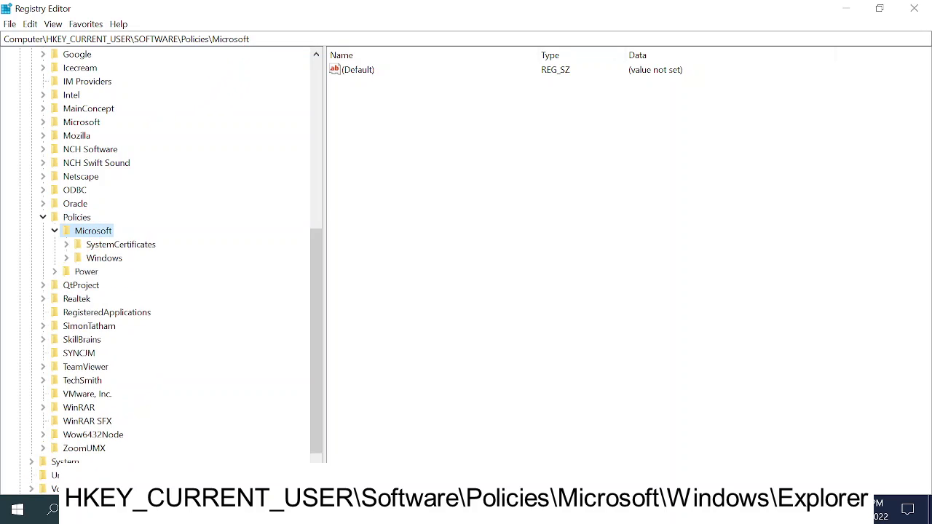
drag(250, 39, 3, 38)
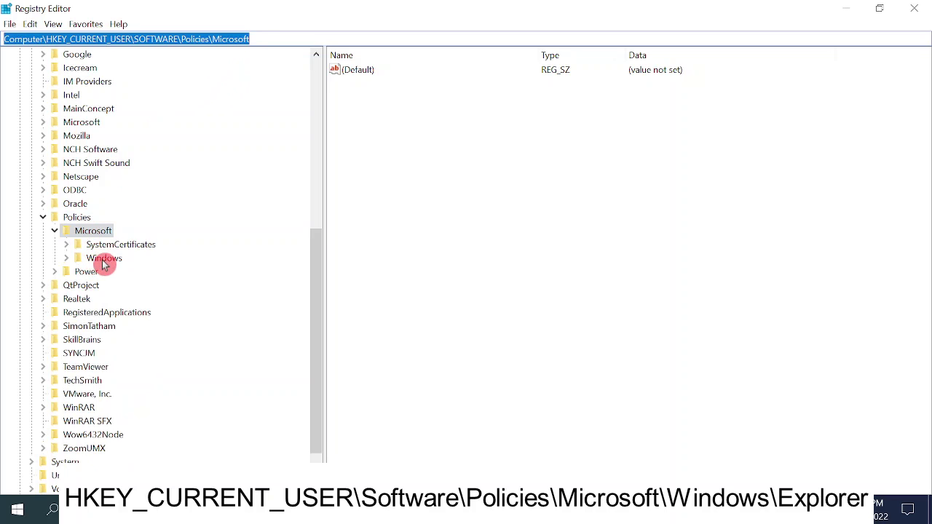
double_click(102, 260)
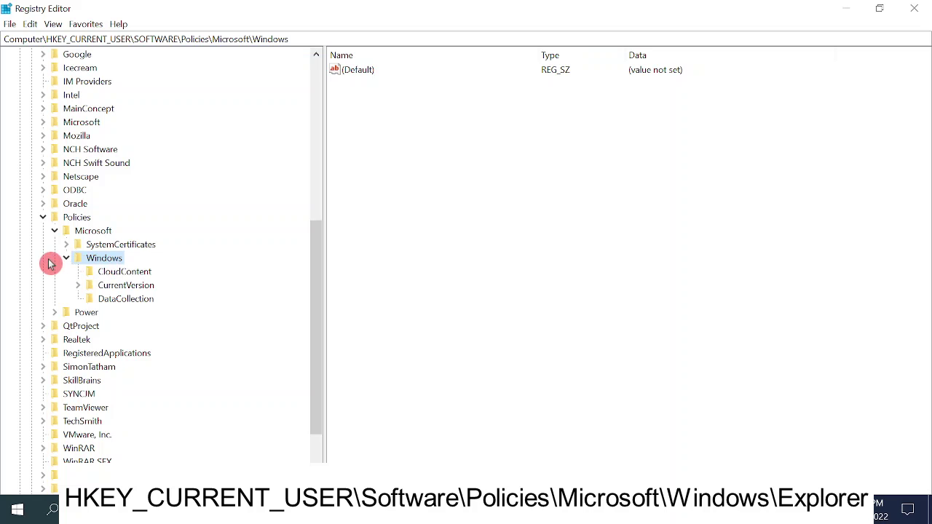
Create a new key named Explorer under the Windows key
right_click(106, 262)
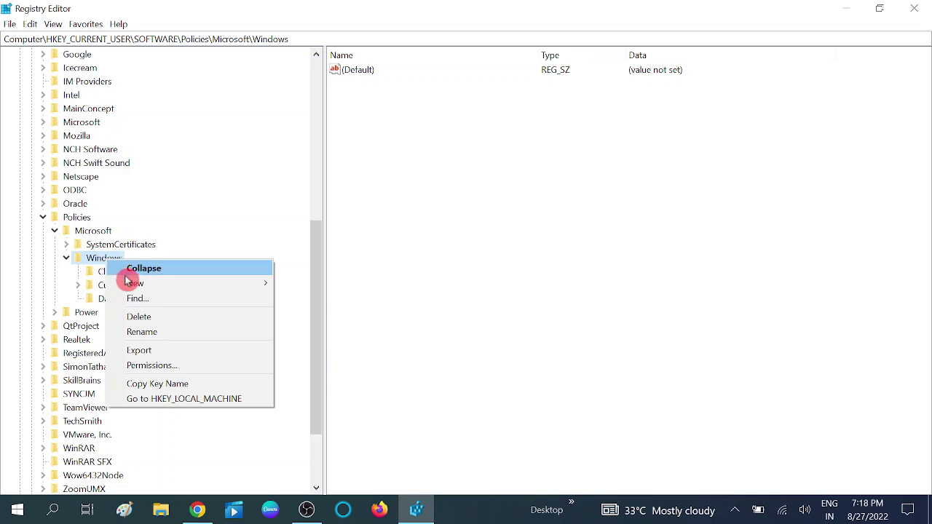
mouse_move(136, 282)
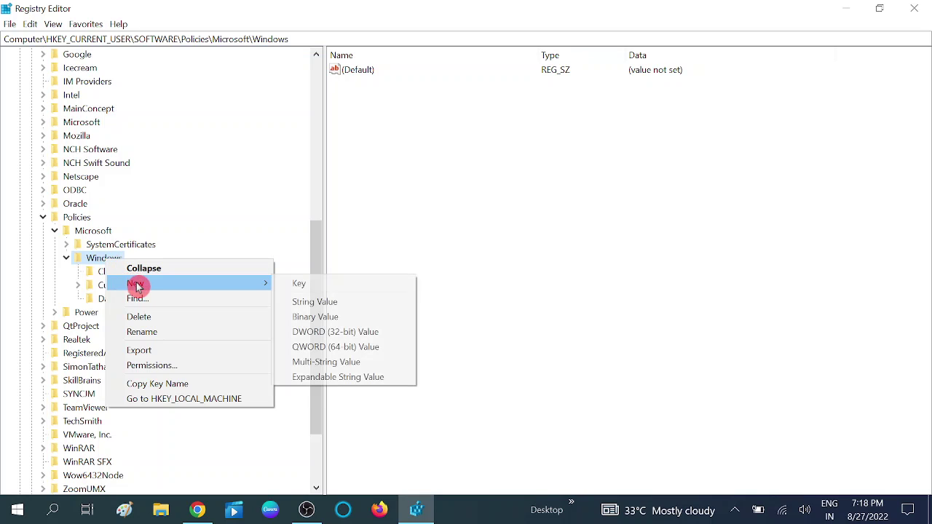
click(325, 290)
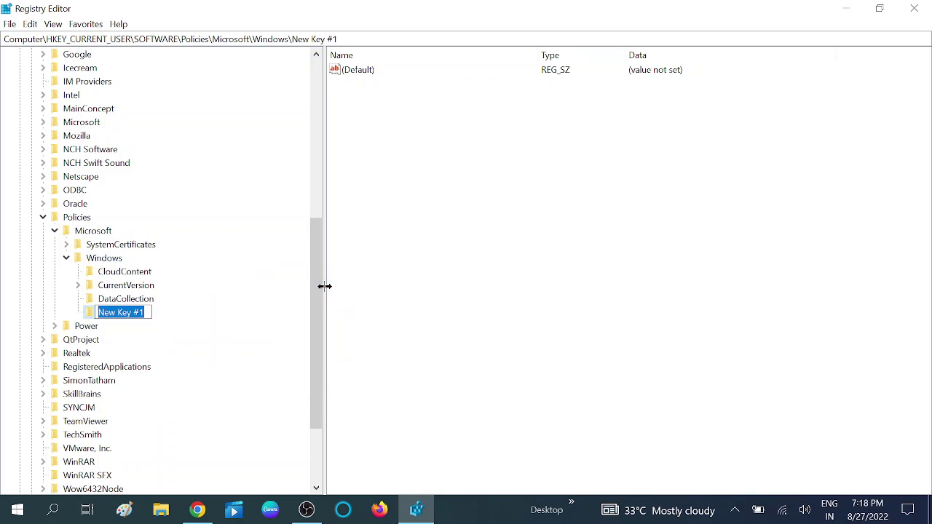
text(E)
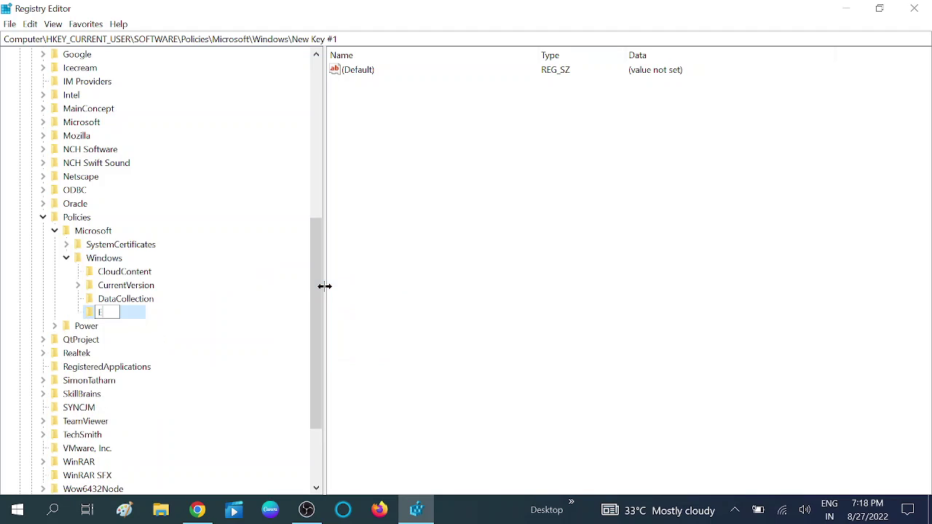
text(xplorer)
key(Return)
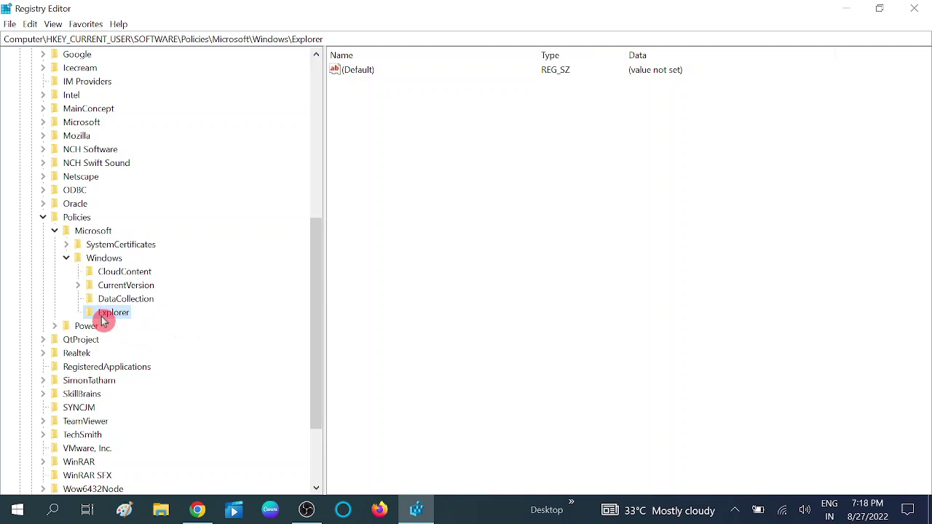
Refresh the Windows key's subkeys and open the new Explorer key
click(67, 258)
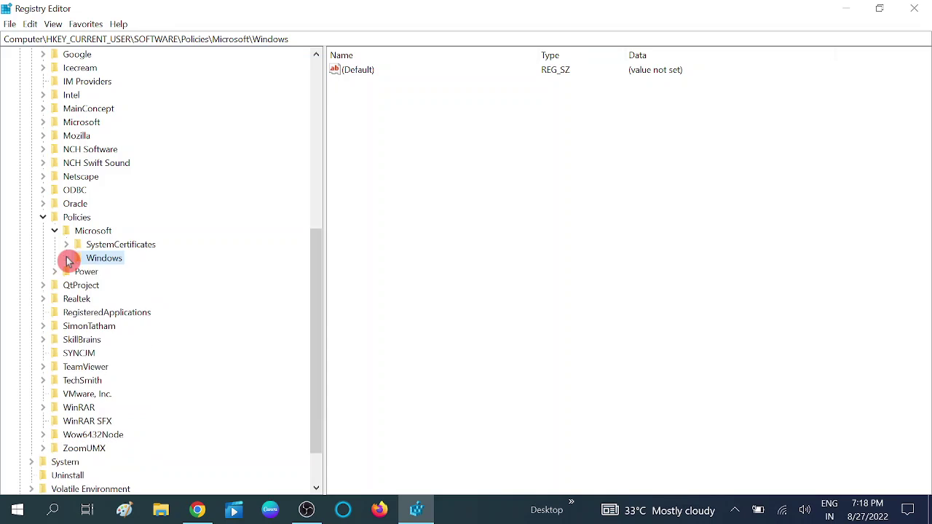
double_click(84, 260)
click(112, 313)
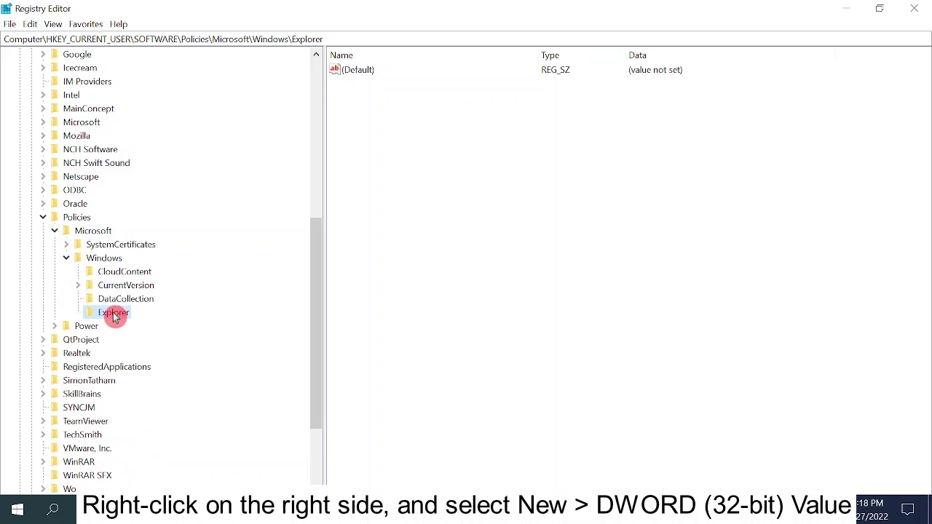
click(445, 169)
Add a DWORD (32-bit) value named DisableNotificationCenter to the Explorer key
right_click(499, 161)
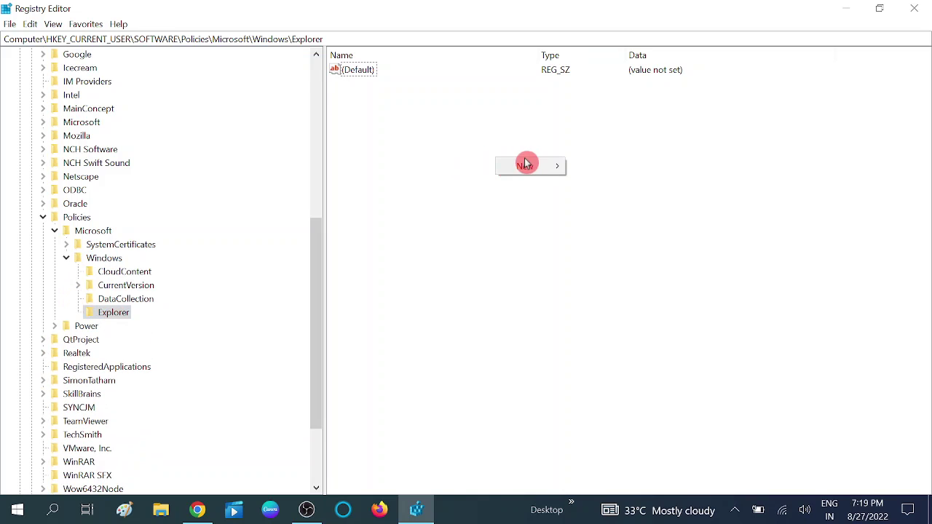
mouse_move(553, 166)
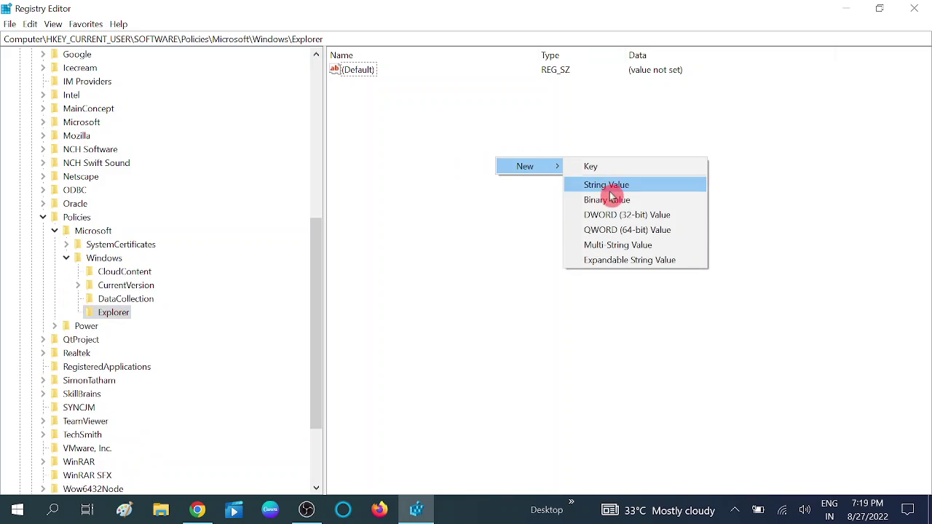
click(650, 217)
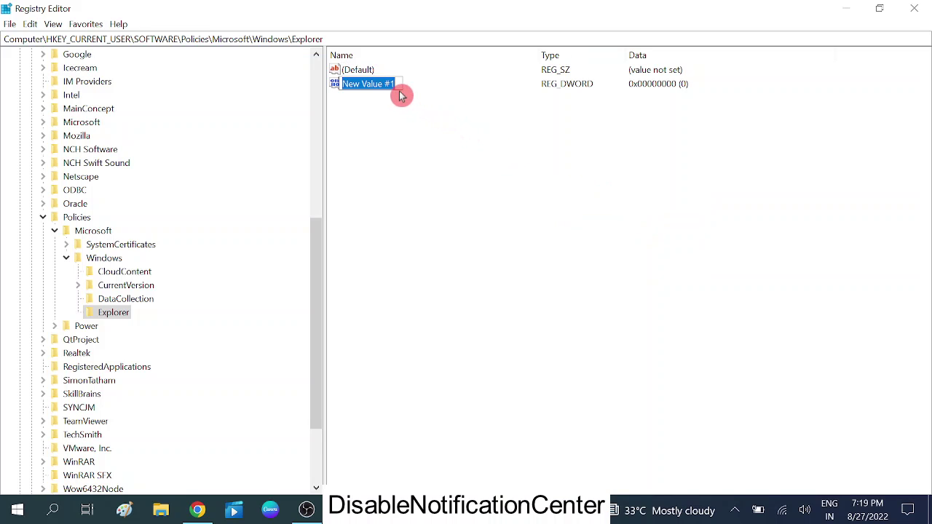
text(D)
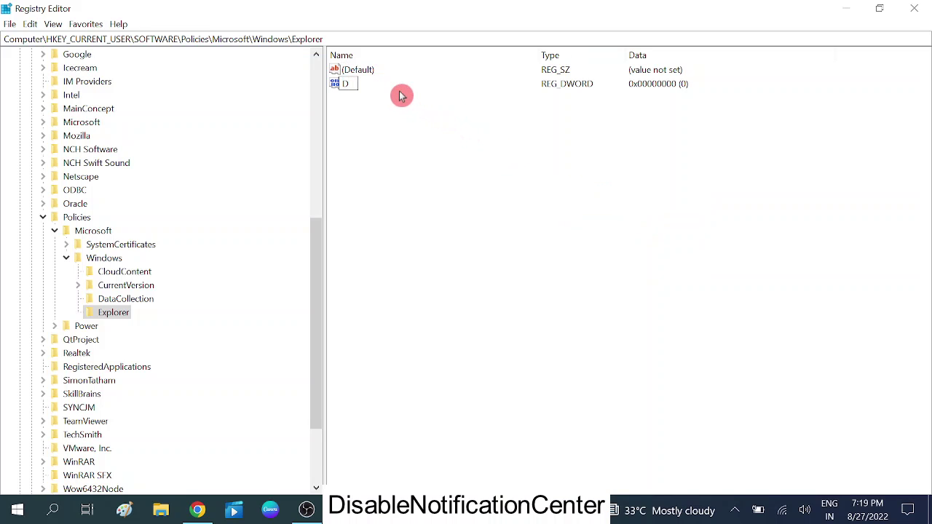
text(isableNotif)
text(ic)
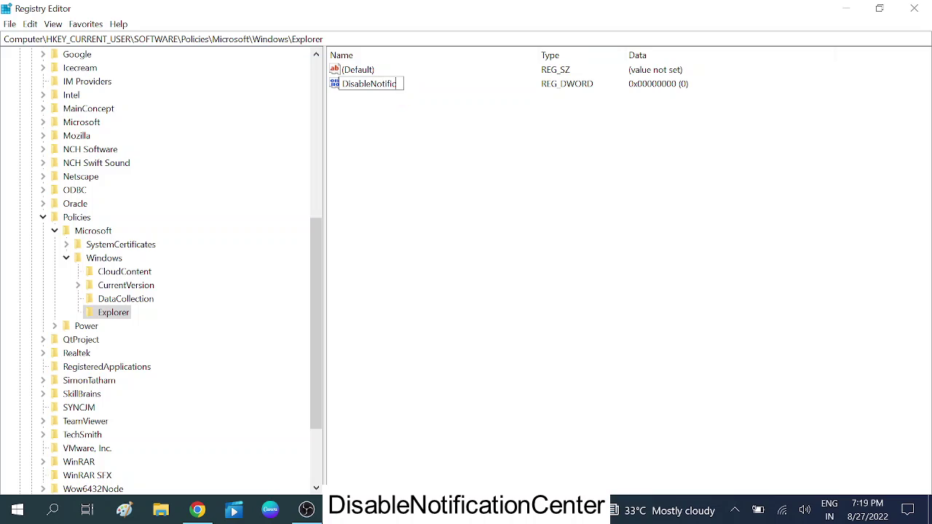
text(ationCenter)
key(Return)
click(397, 119)
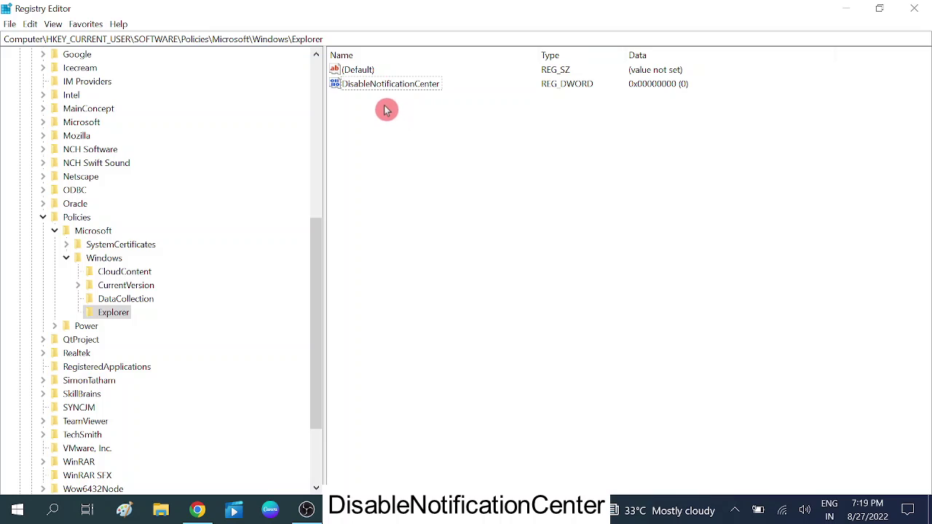
Set DisableNotificationCenter's value data to 1
double_click(390, 86)
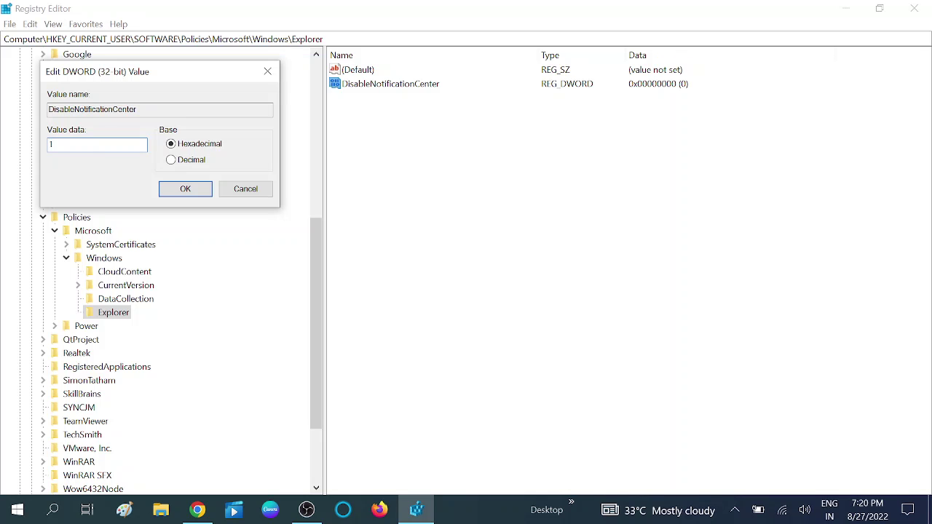
click(194, 190)
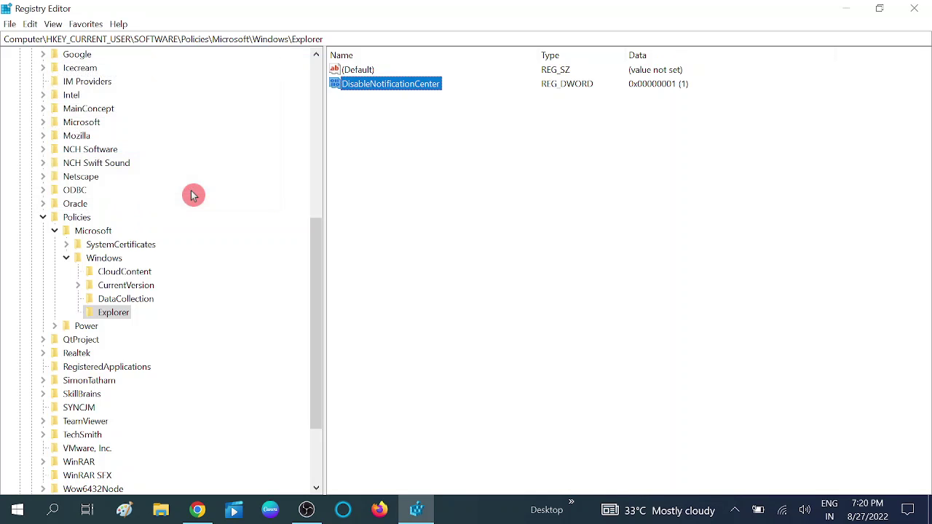
click(391, 107)
click(383, 87)
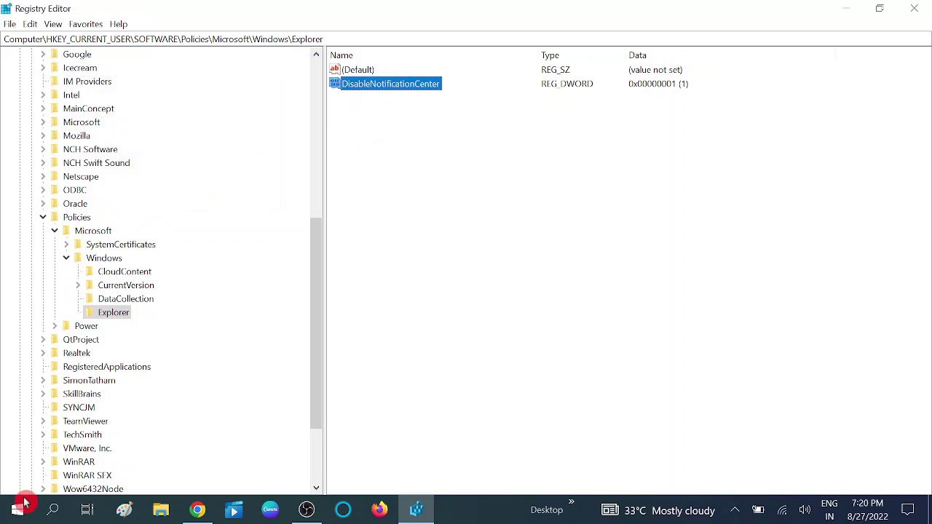
Check the Action Center, then reopen DisableNotificationCenter and highlight its value data 1
click(910, 509)
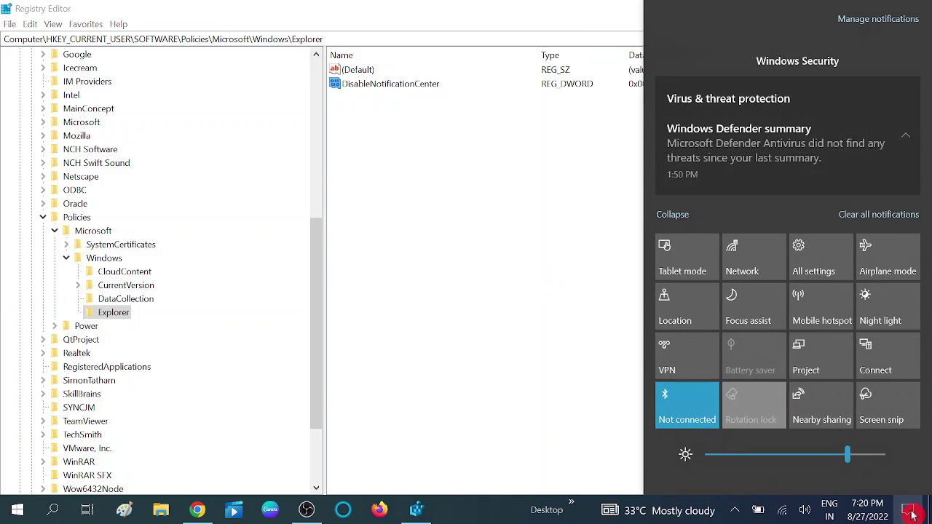
click(910, 509)
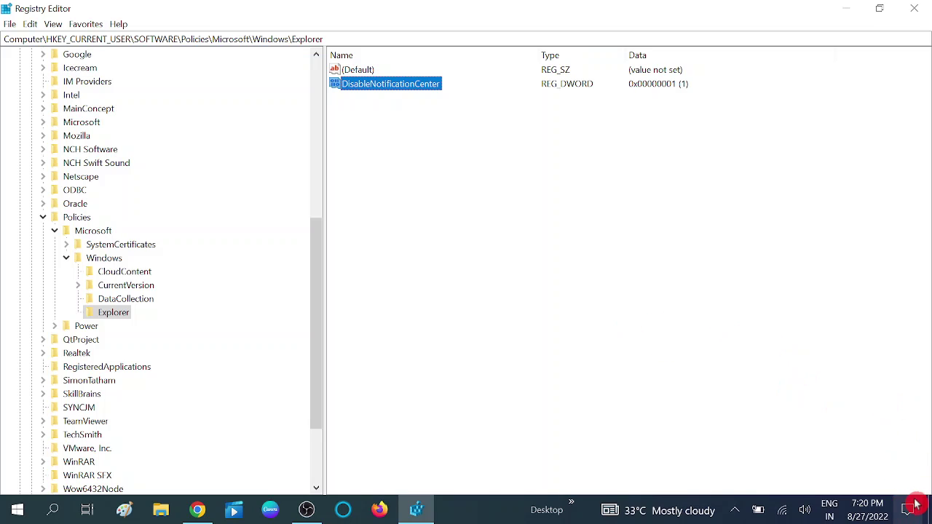
double_click(385, 88)
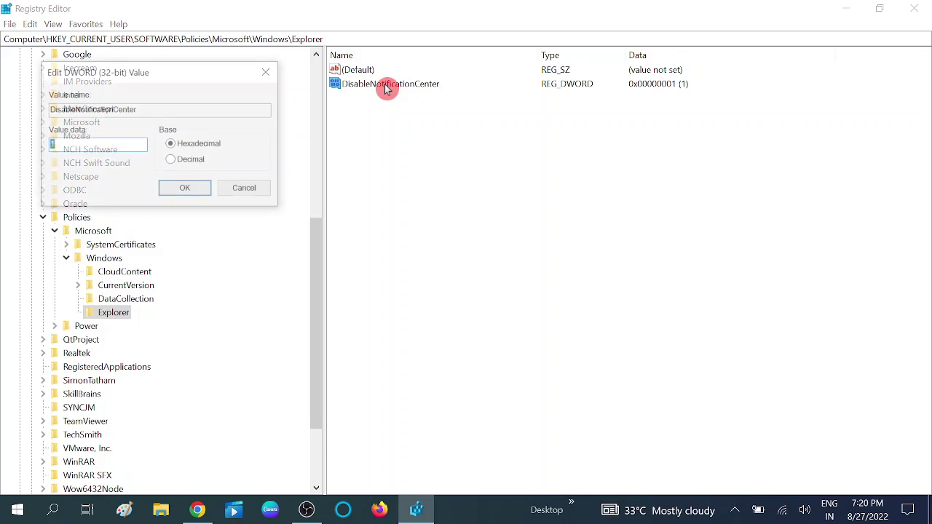
drag(54, 145, 32, 149)
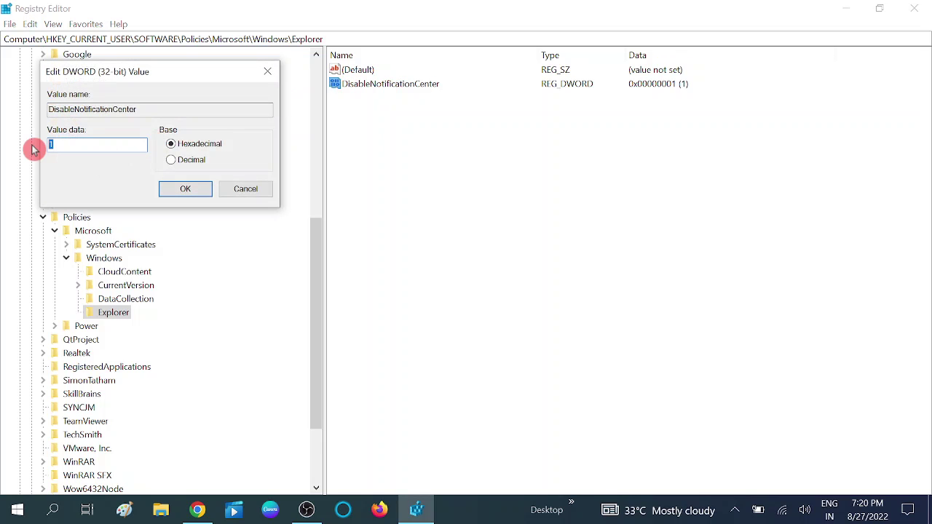